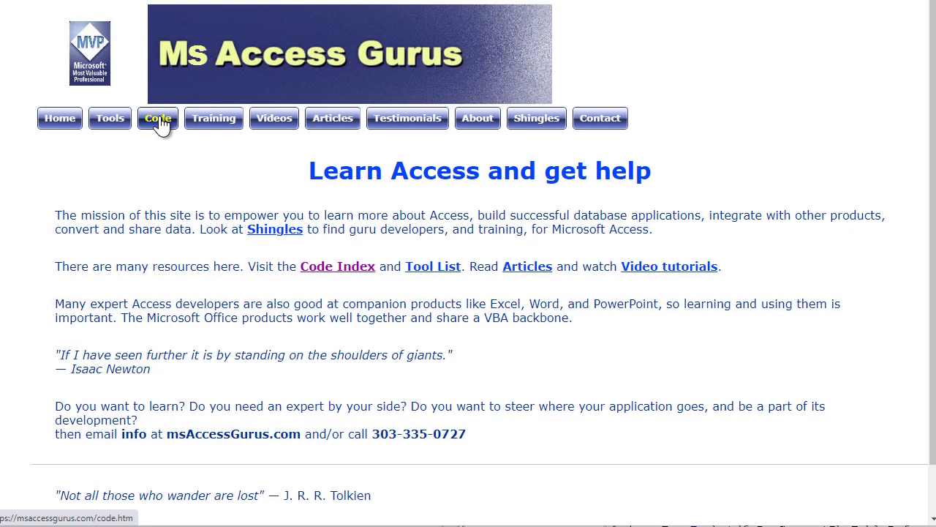
Open the "Document tables to Excel" page from the Document section of the site's VBA code index
{"action": "left_click", "coordinate": [160, 121]}
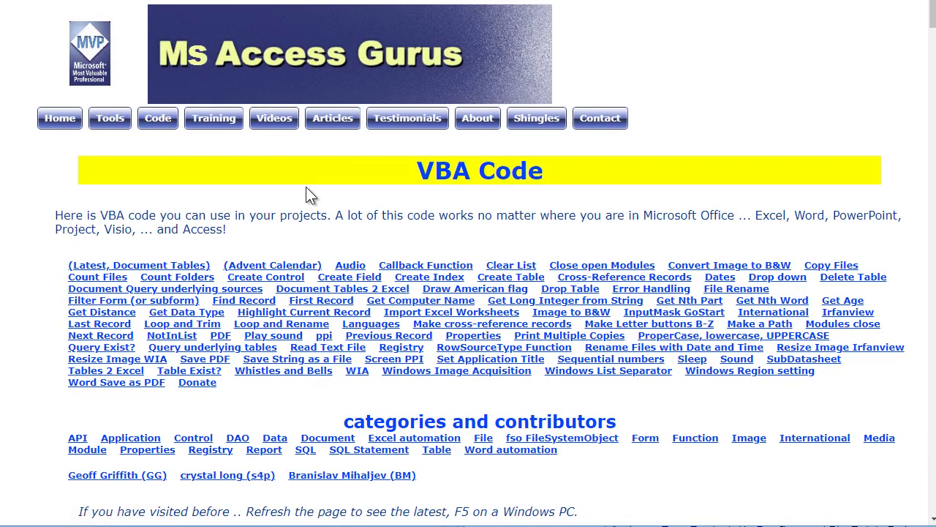
{"action": "left_click", "coordinate": [358, 290]}
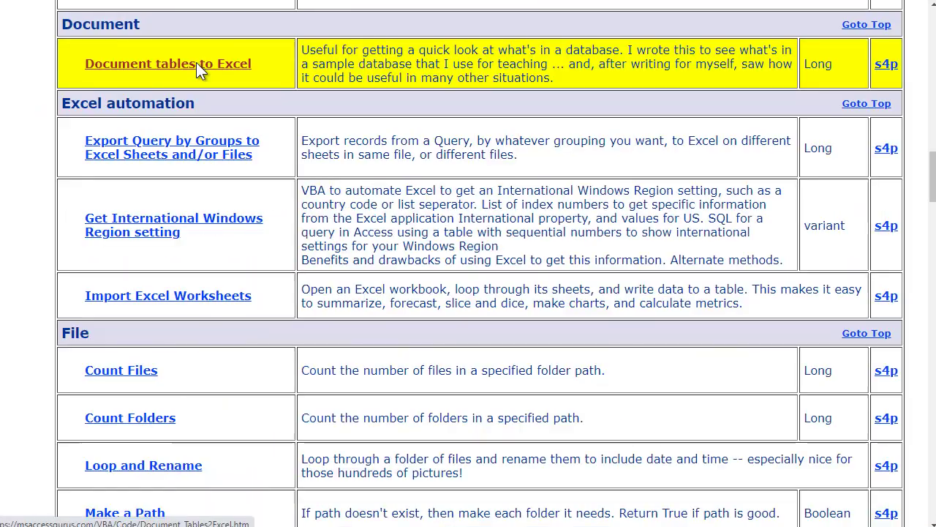
{"action": "left_click", "coordinate": [201, 65]}
{"action": "left_click", "coordinate": [85, 366]}
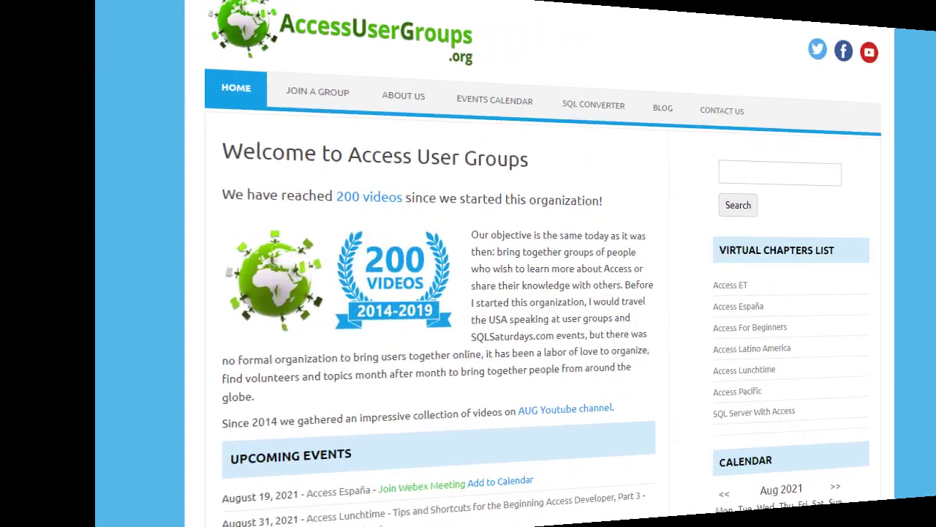
Look through the upcoming events on the Access User Groups site and open the August 31, 2021 calendar date
{"action": "scroll", "coordinate": [803, 303], "scroll_direction": "down", "scroll_amount": 3}
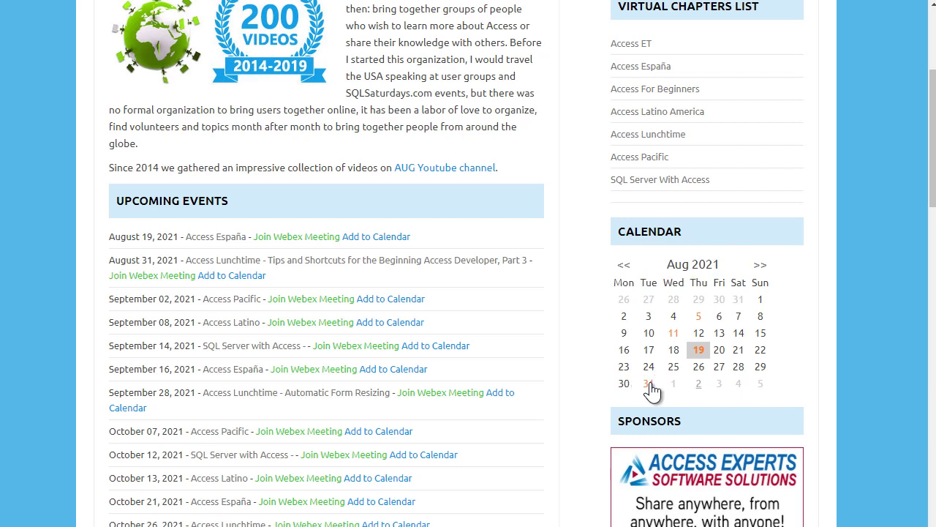
{"action": "left_click", "coordinate": [651, 386]}
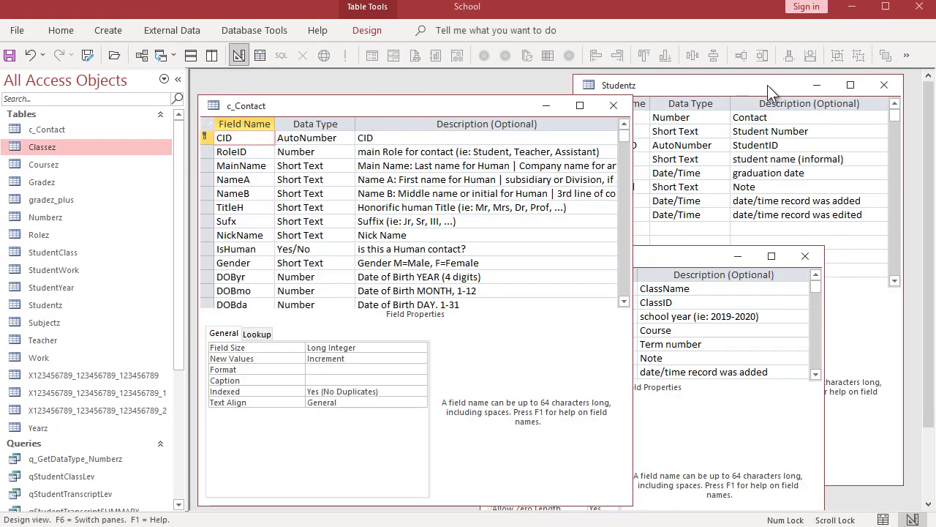
In Access, bring the Studentz and Classez table designs to the front to examine their fields
{"action": "left_click", "coordinate": [768, 85]}
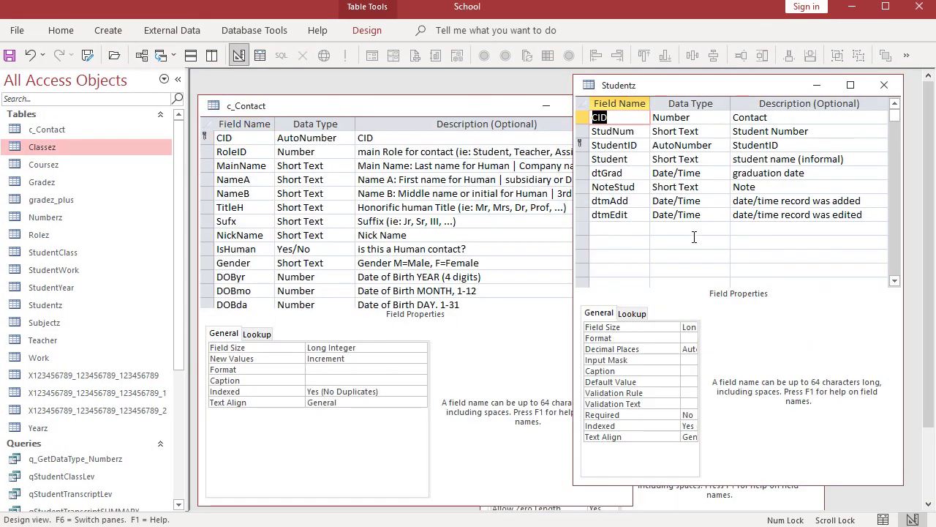
{"action": "left_click", "coordinate": [779, 505]}
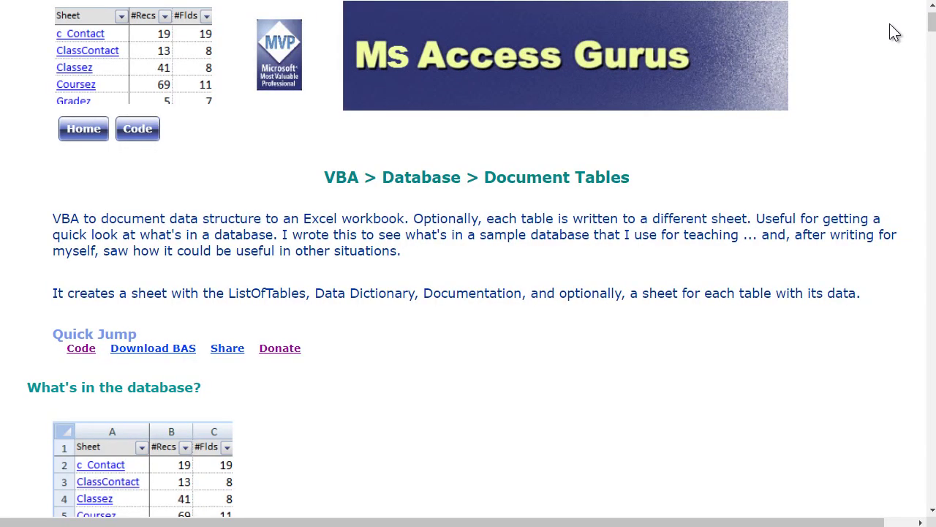
Switch to the Document Tables web page, view its Donate section and return to the start of the page
{"action": "left_click", "coordinate": [276, 350]}
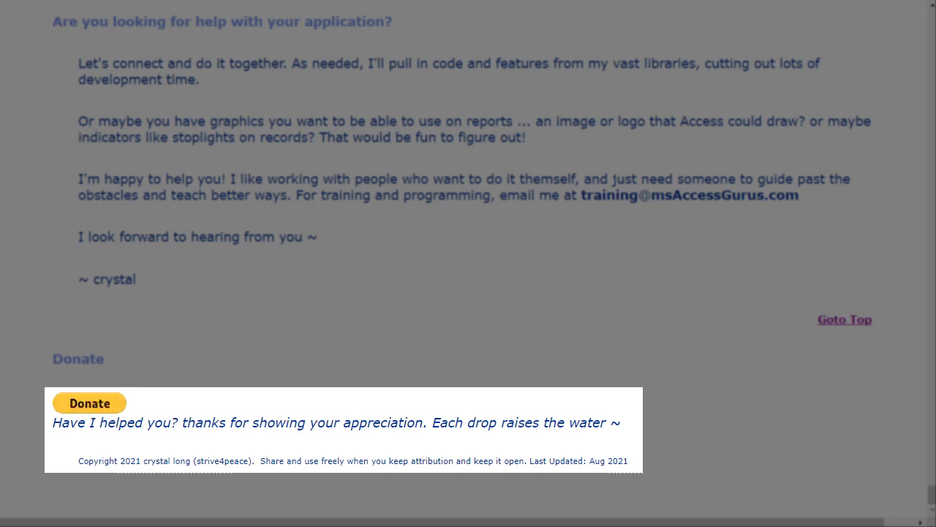
{"action": "key", "text": "Home"}
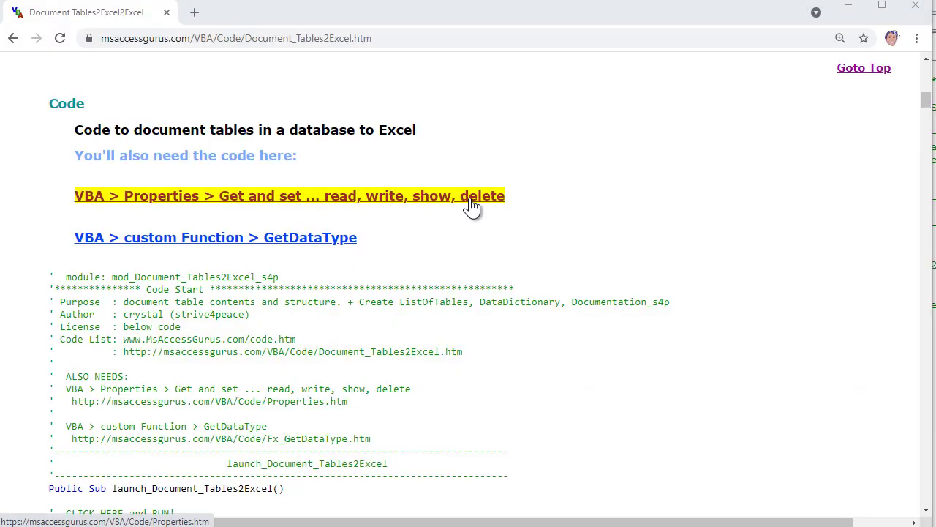
Open the two required code pages, VBA Properties and custom Function GetDataType, in new browser tabs
{"action": "right_click", "coordinate": [471, 204]}
{"action": "left_click", "coordinate": [517, 216]}
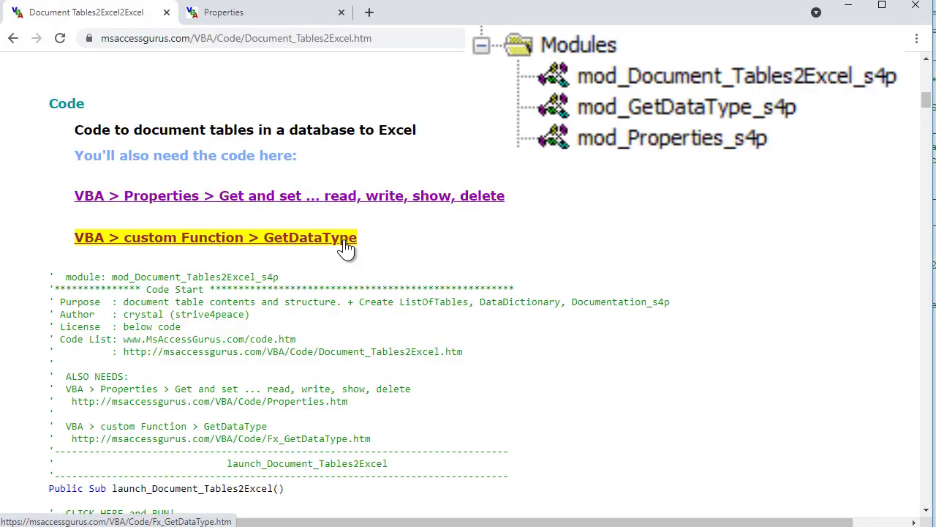
{"action": "right_click", "coordinate": [345, 247]}
{"action": "left_click", "coordinate": [388, 256]}
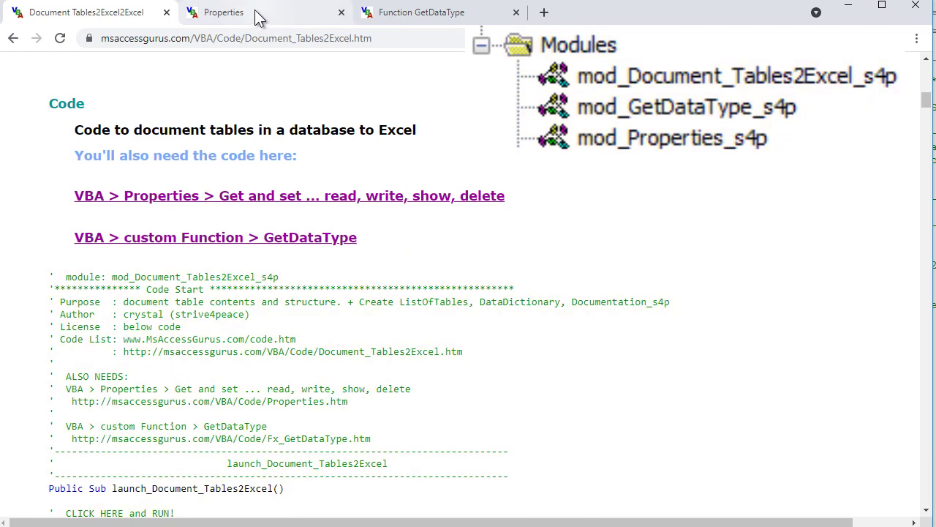
Examine the code section of the Properties page, then look through the Function GetDataType page
{"action": "left_click", "coordinate": [257, 16]}
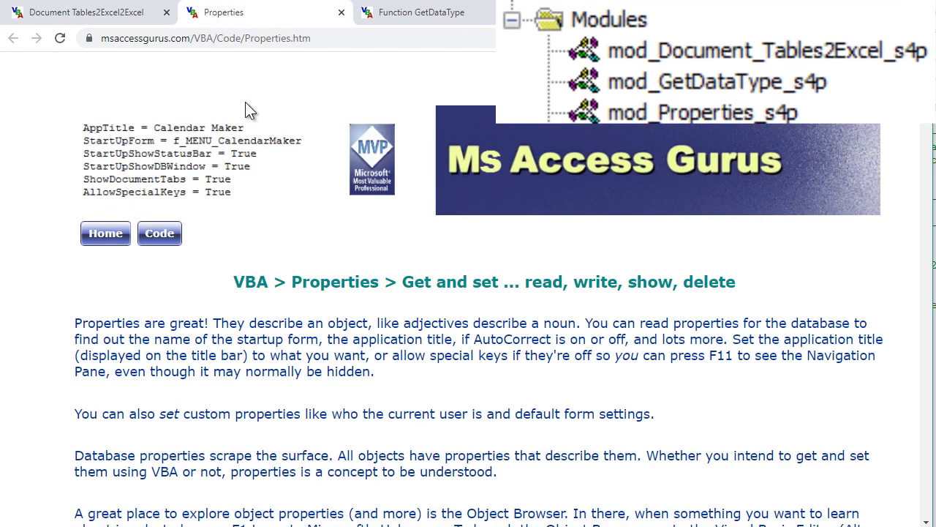
{"action": "scroll", "coordinate": [229, 236], "scroll_direction": "down", "scroll_amount": 4}
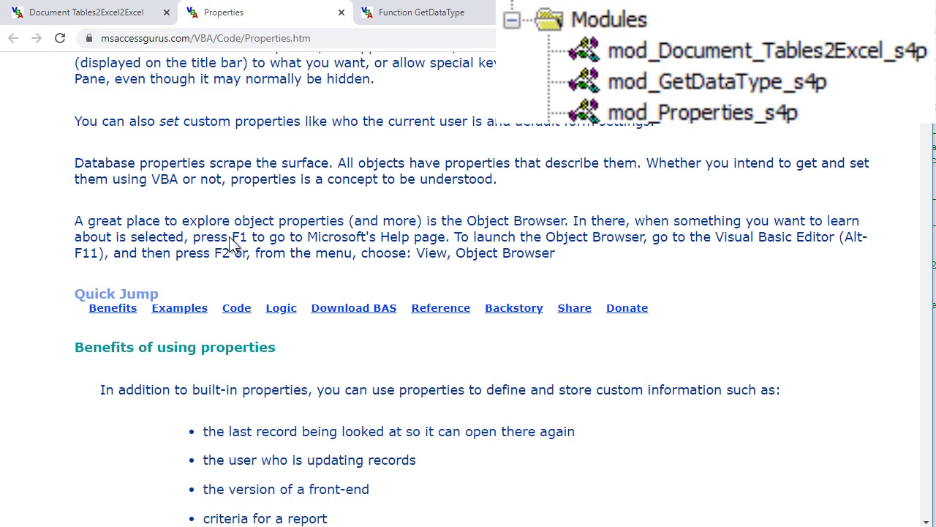
{"action": "left_click", "coordinate": [236, 308]}
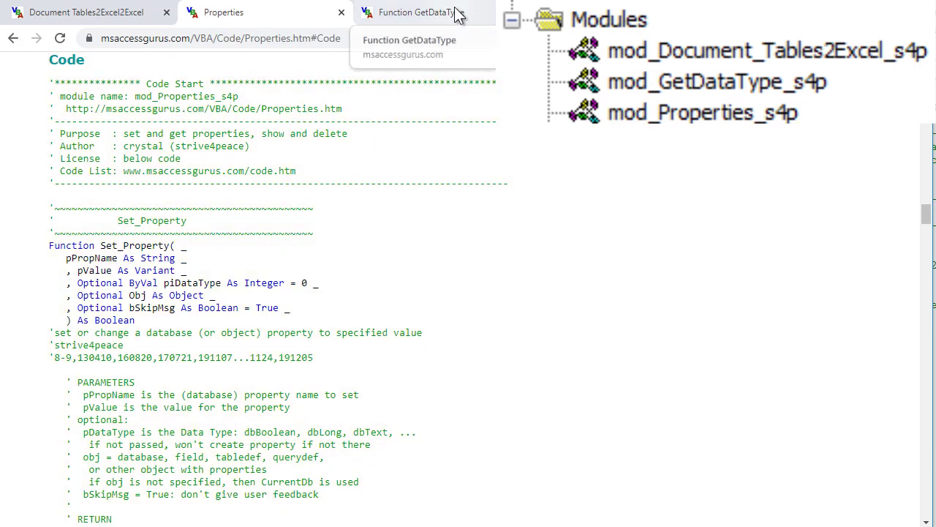
{"action": "left_click", "coordinate": [455, 15]}
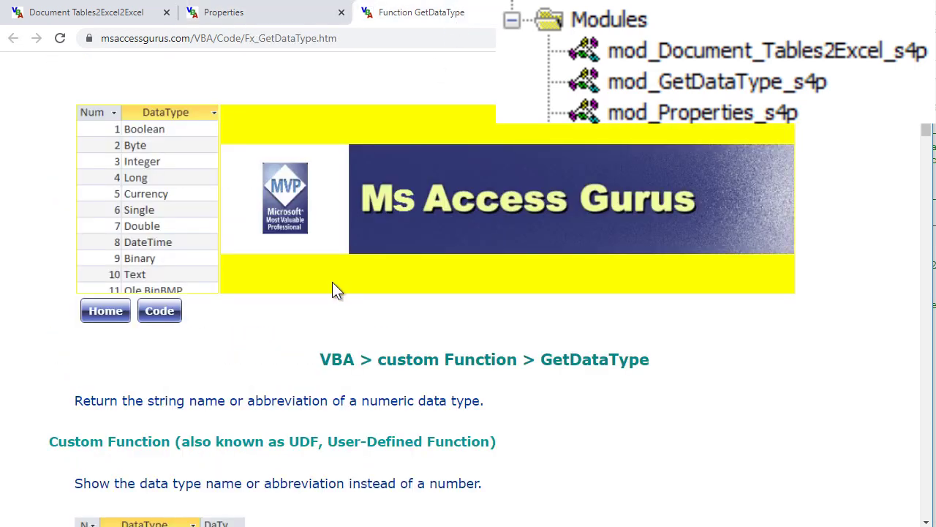
{"action": "scroll", "coordinate": [332, 284], "scroll_direction": "down", "scroll_amount": 9}
{"action": "scroll", "coordinate": [333, 285], "scroll_direction": "down", "scroll_amount": 5}
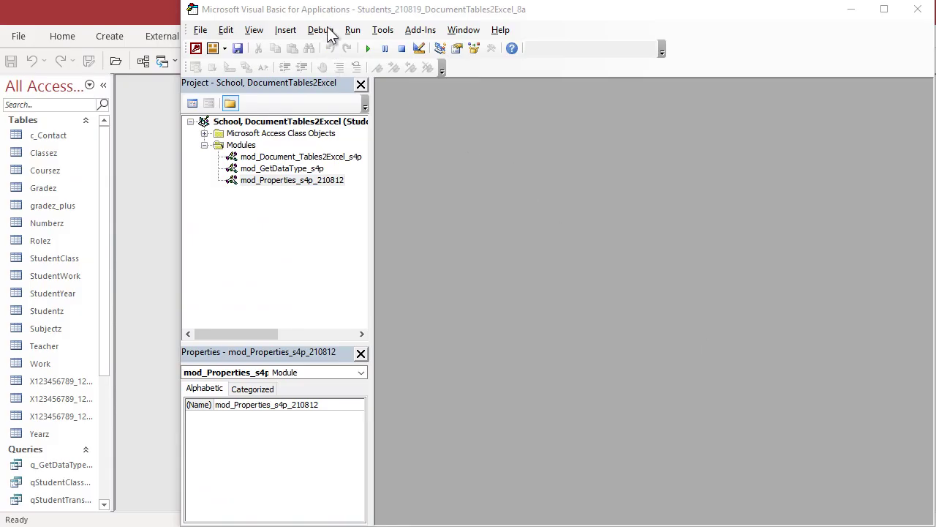
In the Visual Basic editor, compile the School, DocumentTables2Excel project and save it
{"action": "left_click", "coordinate": [330, 30]}
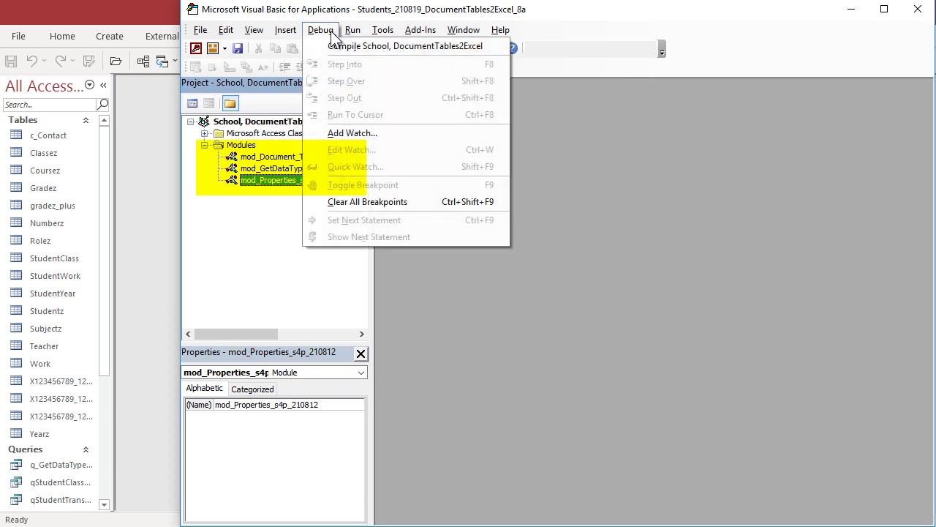
{"action": "left_click", "coordinate": [341, 46]}
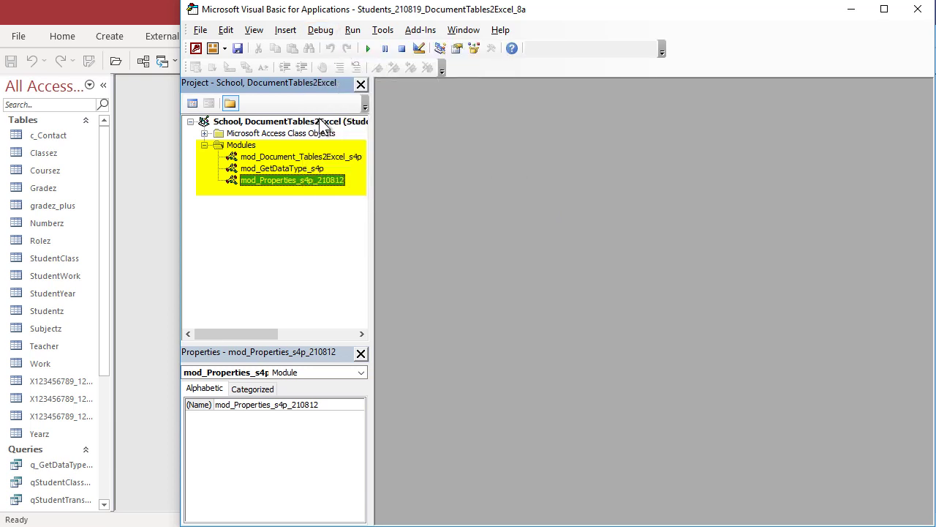
{"action": "left_click", "coordinate": [238, 52]}
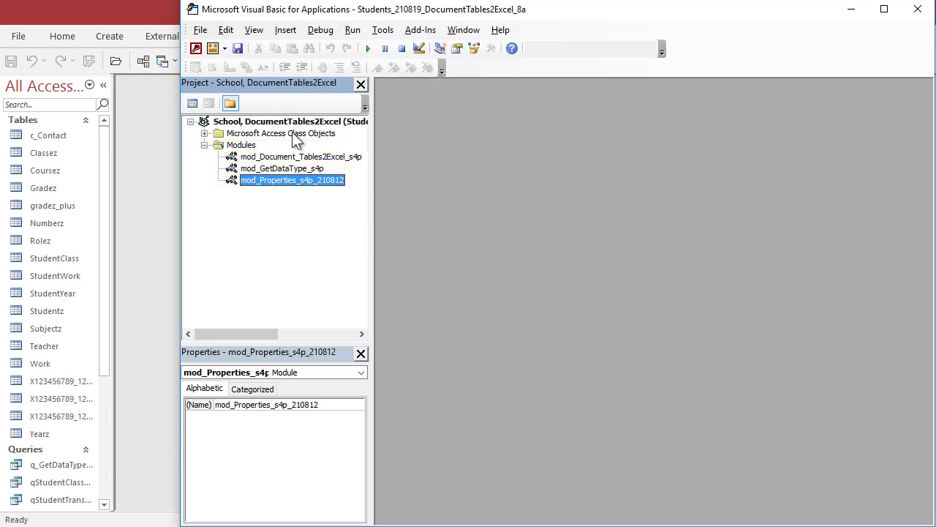
In the mod_Document_Tables2Excel_s4p module, place the cursor on launch_Document_Tables2Excel's call with False, and open the finished table summary's folder
{"action": "double_click", "coordinate": [304, 158]}
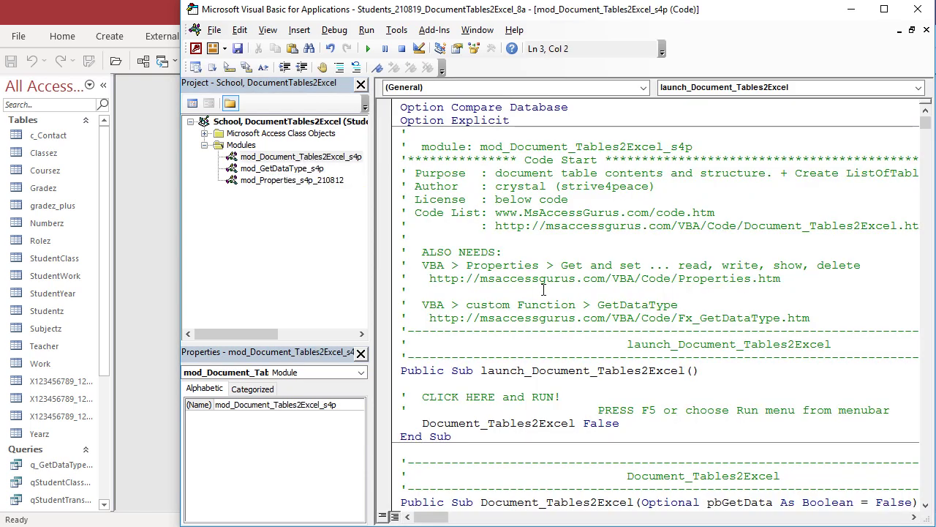
{"action": "left_click", "coordinate": [659, 423]}
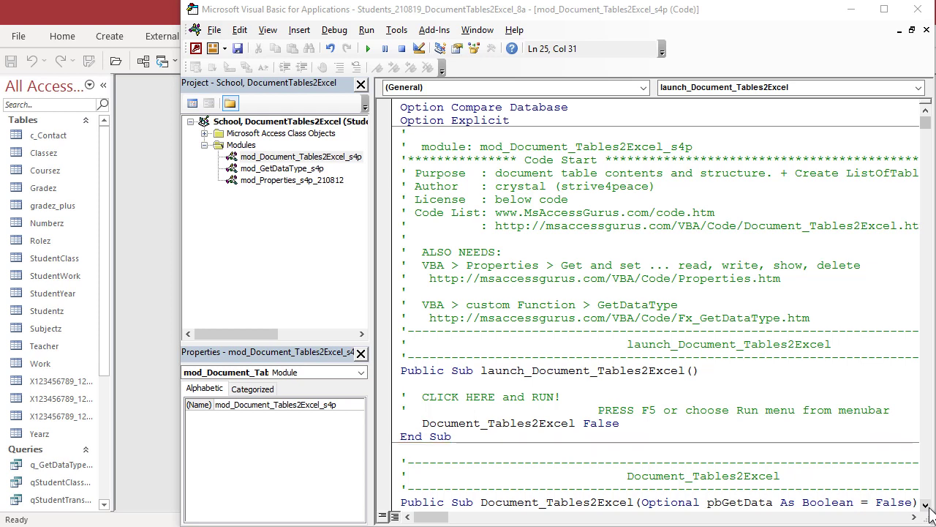
{"action": "scroll", "coordinate": [929, 510], "scroll_direction": "down", "scroll_amount": 6}
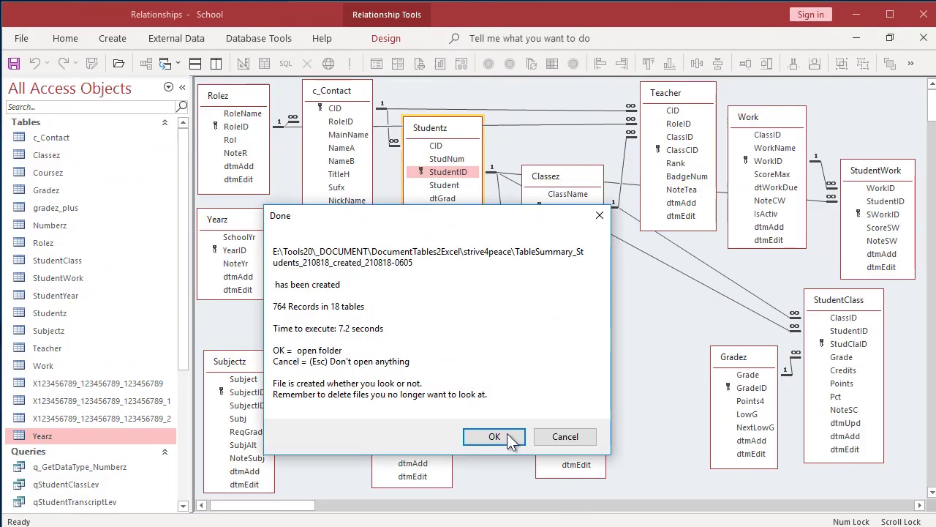
{"action": "left_click", "coordinate": [508, 437]}
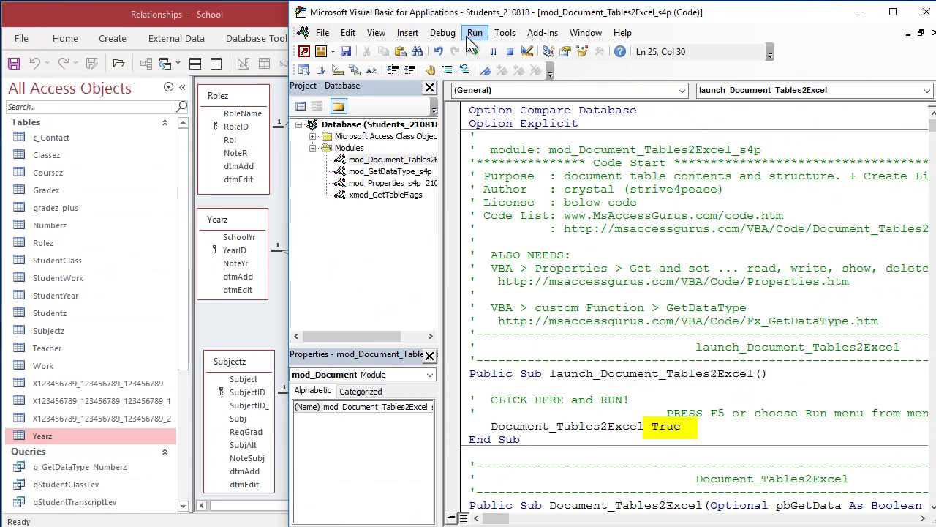
Run launch_Document_Tables2Excel with the argument True and open the folder of the generated workbook
{"action": "left_click", "coordinate": [474, 33]}
{"action": "left_click", "coordinate": [505, 50]}
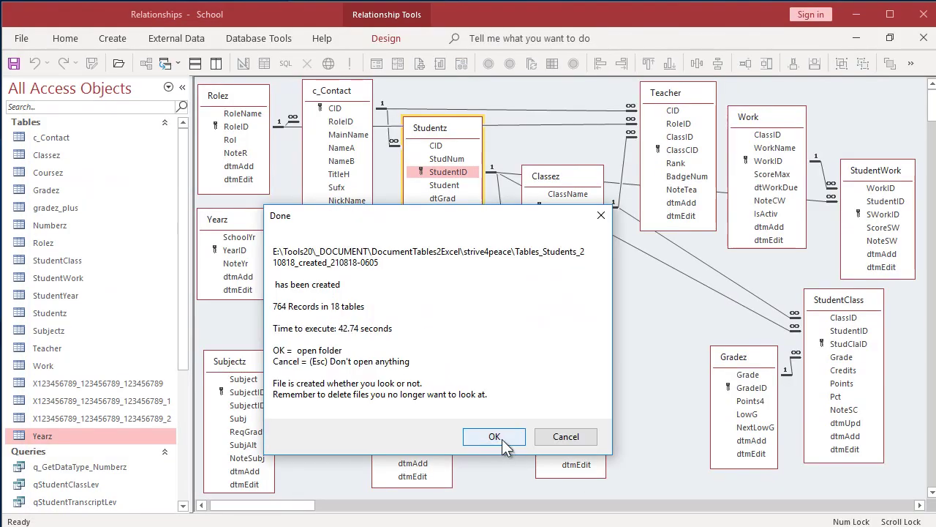
{"action": "left_click", "coordinate": [487, 436]}
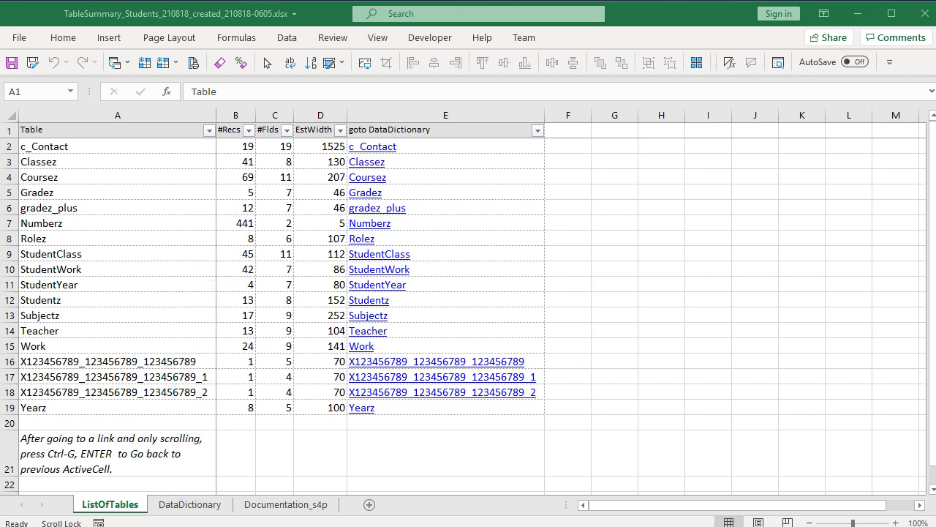
In the TableSummary Excel workbook, follow the Studentz link to its data dictionary entries and go back to the ListOfTables sheet
{"action": "key", "text": "Down"}
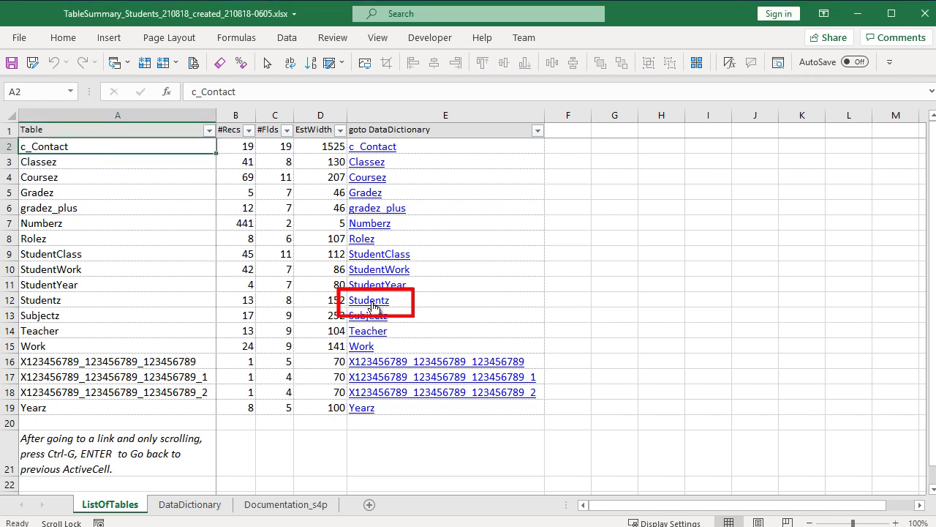
{"action": "left_click", "coordinate": [373, 306]}
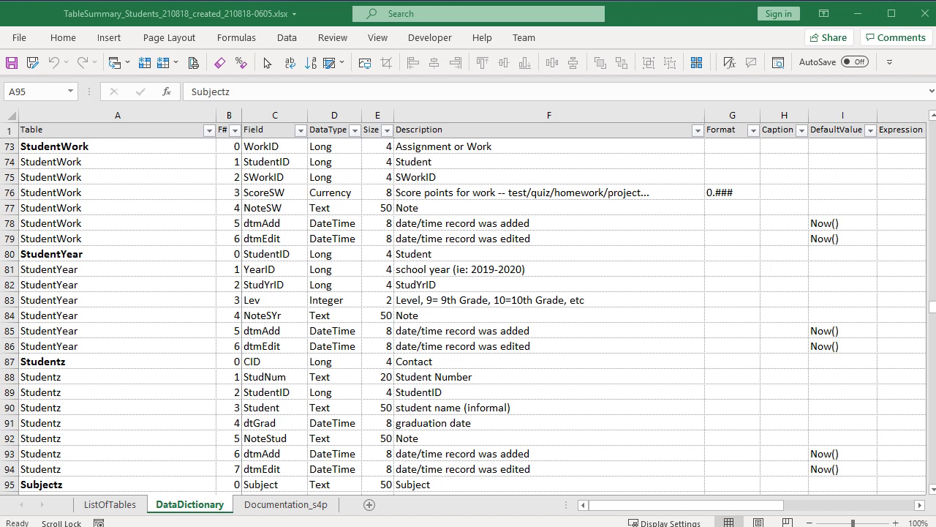
{"action": "key", "text": "ctrl+g"}
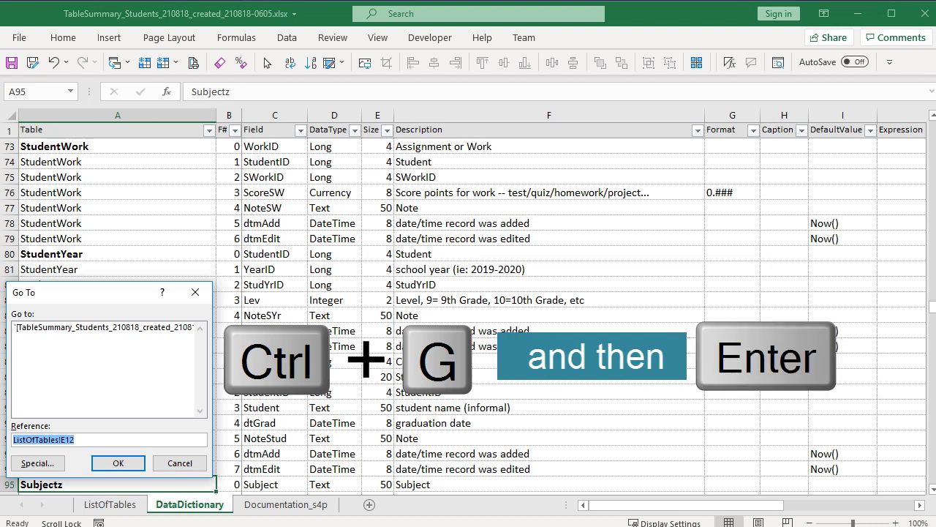
{"action": "key", "text": "Return"}
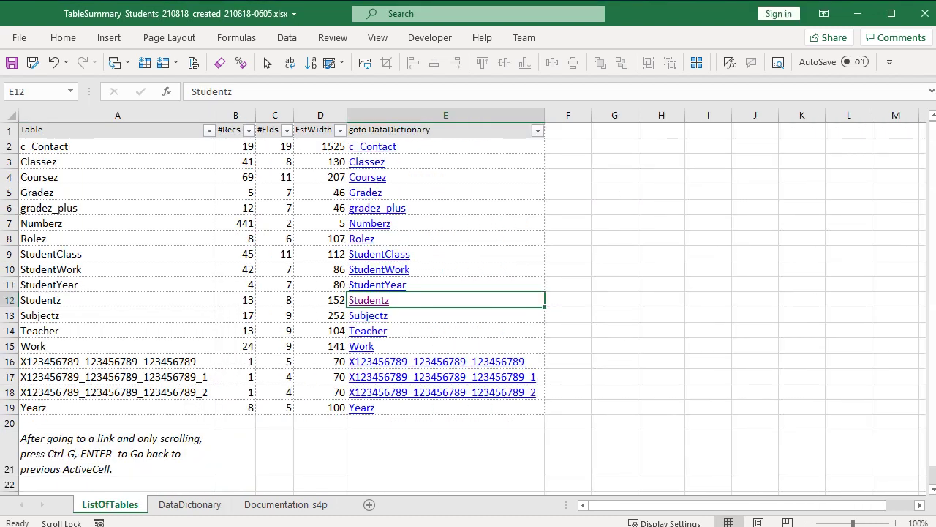
Follow the c_Contact link from ListOfTables and view that table's fields in the DataDictionary sheet
{"action": "left_click", "coordinate": [388, 149]}
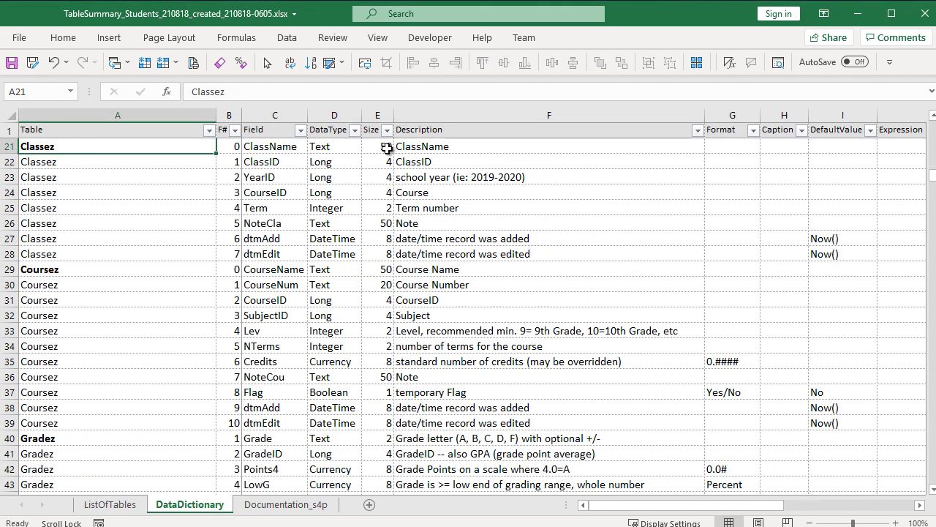
{"action": "scroll", "coordinate": [468, 307], "scroll_direction": "up", "scroll_amount": 7}
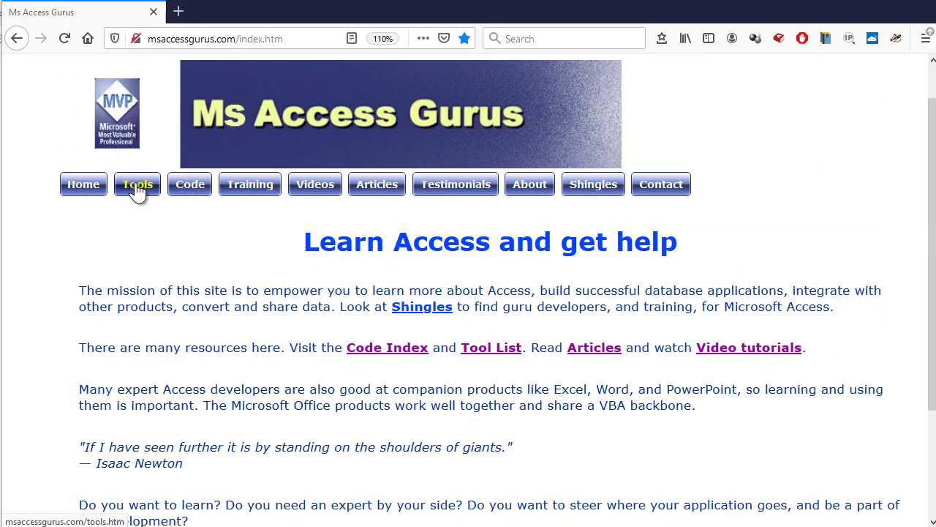
Switch to the Ms Access Gurus site and open the Contact Management Template page from the Contacts section of the free tools
{"action": "left_click", "coordinate": [136, 183]}
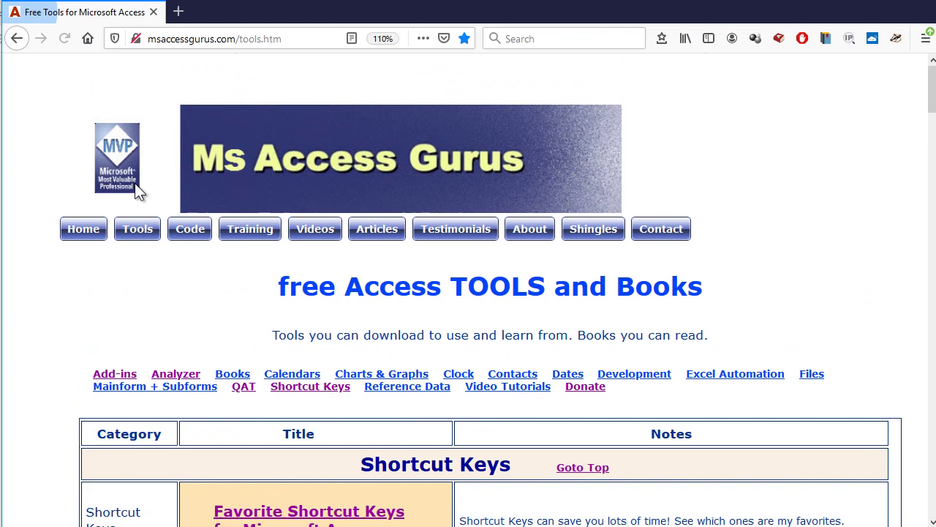
{"action": "left_click", "coordinate": [512, 377]}
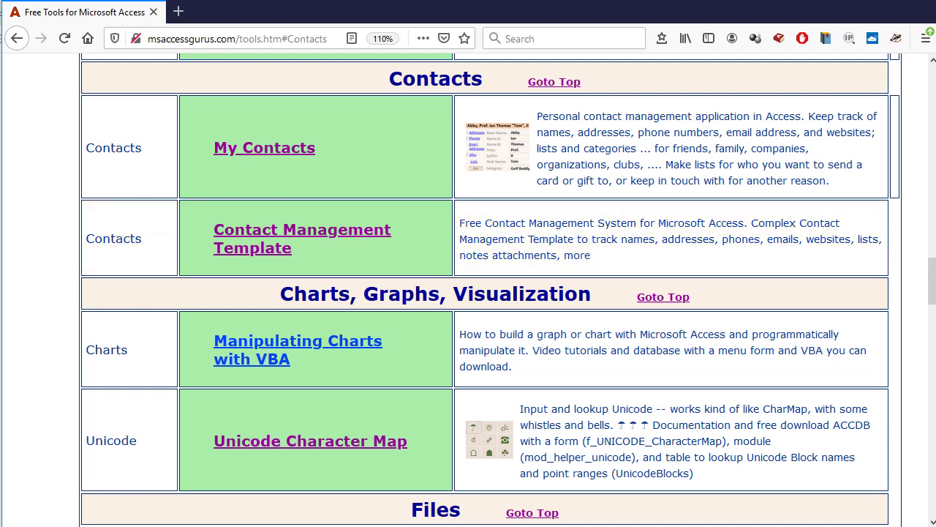
{"action": "middle_click", "coordinate": [254, 234]}
{"action": "left_click", "coordinate": [255, 234]}
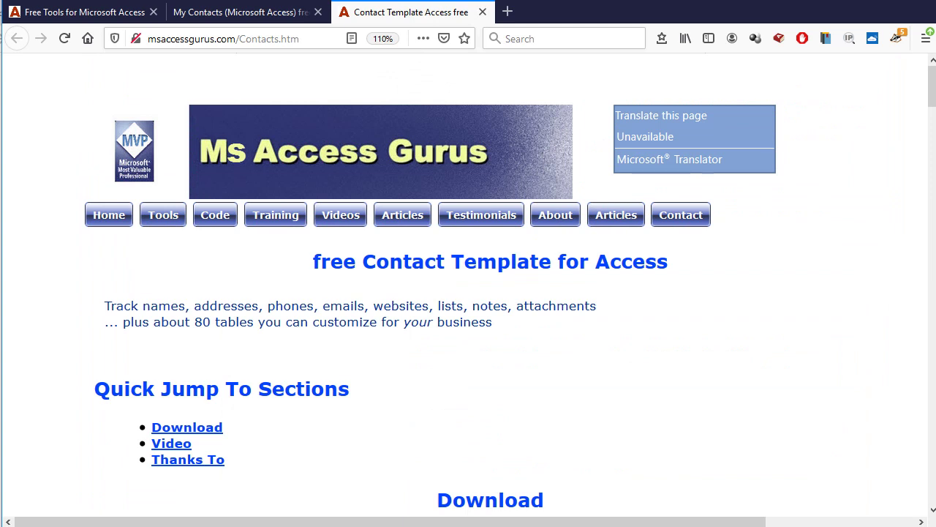
{"action": "scroll", "coordinate": [468, 292], "scroll_direction": "down", "scroll_amount": 1}
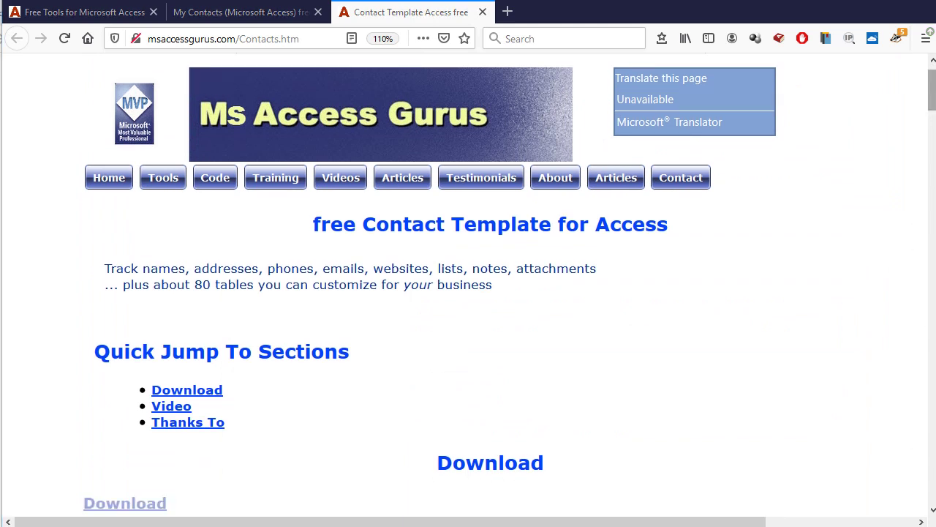
Open the annotated basic relationships diagram, rel_141006_Contacts_1_Basic_Annotated.jpg, from the For Developers section of the Contacts page
{"action": "scroll", "coordinate": [468, 293], "scroll_direction": "down", "scroll_amount": 11}
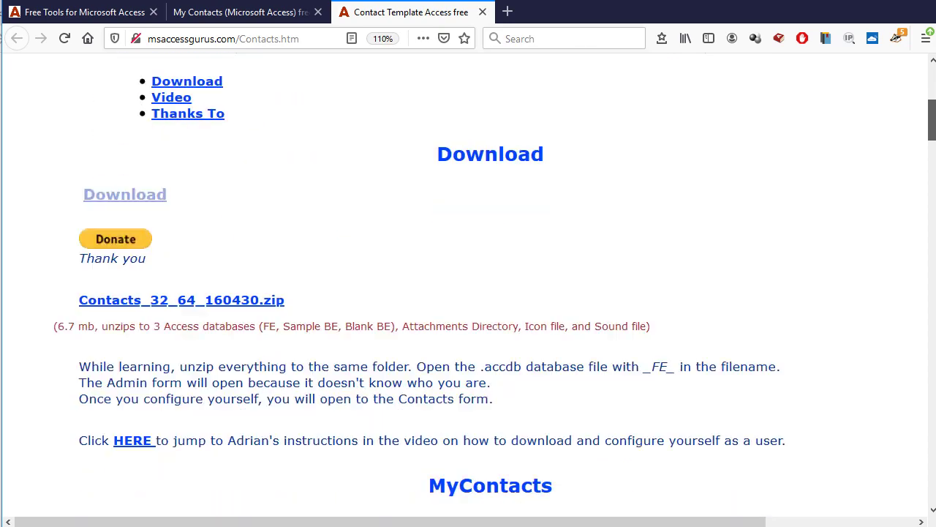
{"action": "scroll", "coordinate": [468, 293], "scroll_direction": "down", "scroll_amount": 11}
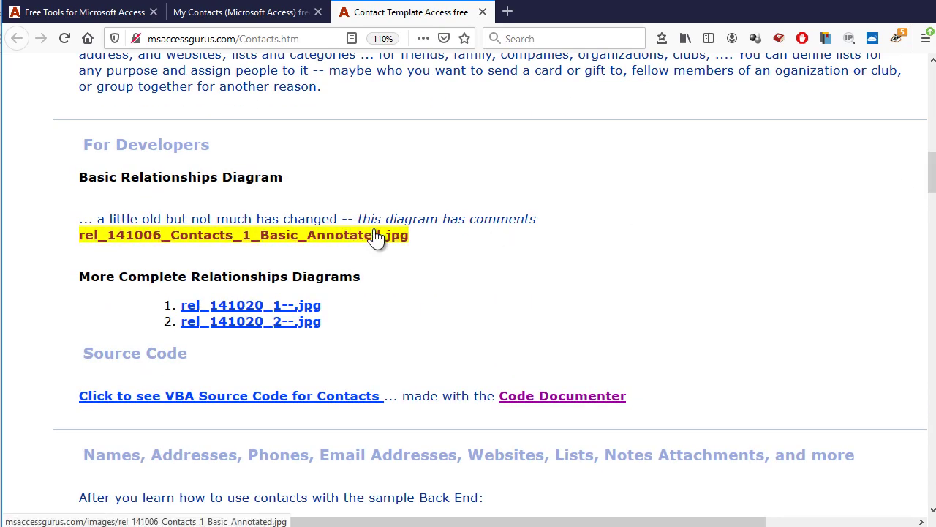
{"action": "left_click", "coordinate": [373, 236]}
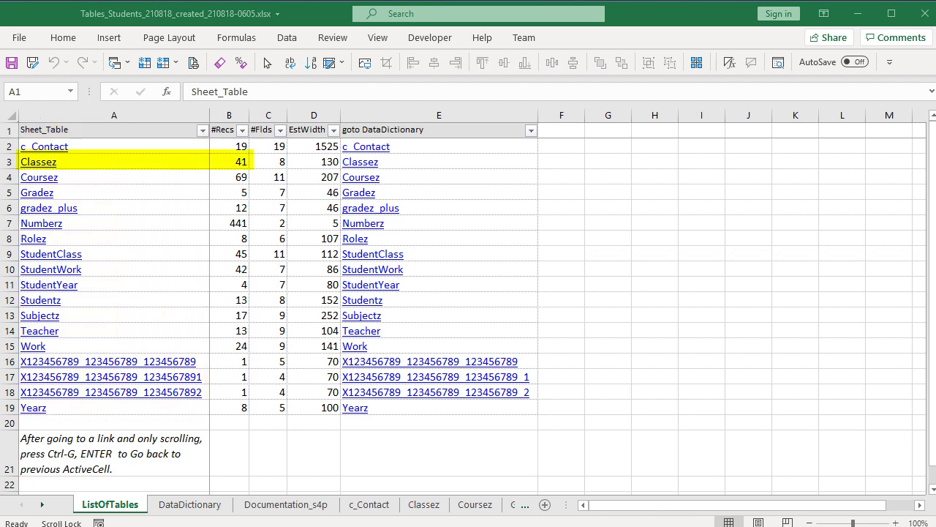
In the Tables_Students Excel workbook, follow the Classez sheet link, view the table's records down to the last row and return to ListOfTables
{"action": "left_click", "coordinate": [49, 168]}
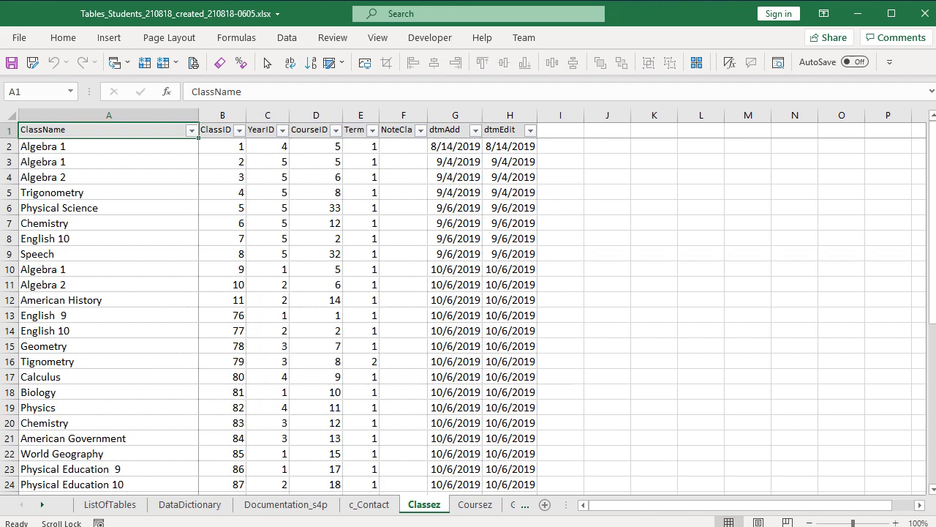
{"action": "left_click_drag", "start_coordinate": [933, 308], "coordinate": [930, 502]}
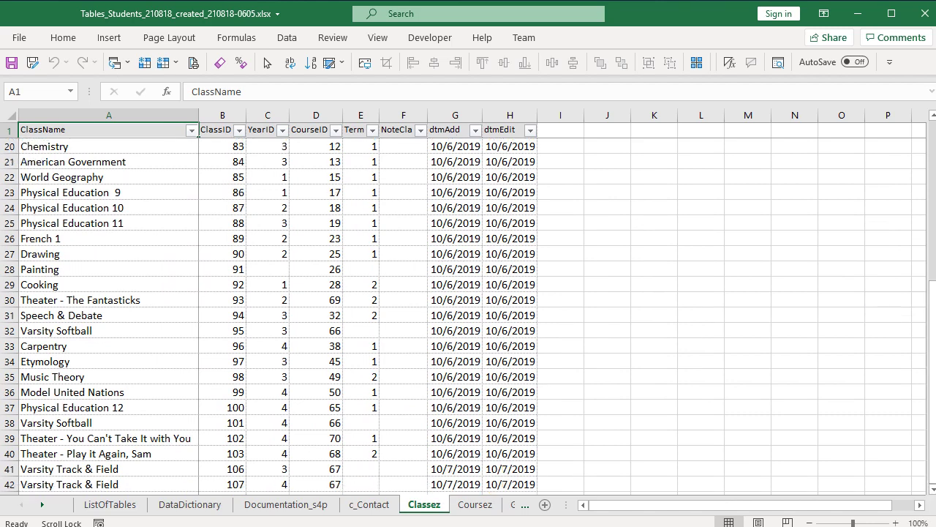
{"action": "key", "text": "ctrl+g"}
{"action": "key", "text": "Return"}
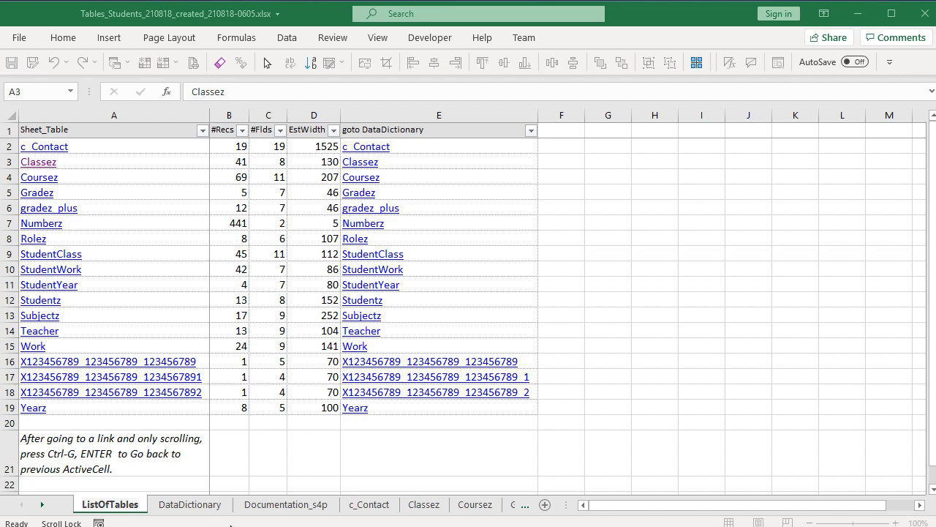
Look through the field definitions in the DataDictionary sheet and show the column notes in the Documentation_s4p sheet
{"action": "left_click", "coordinate": [189, 505]}
{"action": "scroll", "coordinate": [291, 515], "scroll_direction": "down", "scroll_amount": 20}
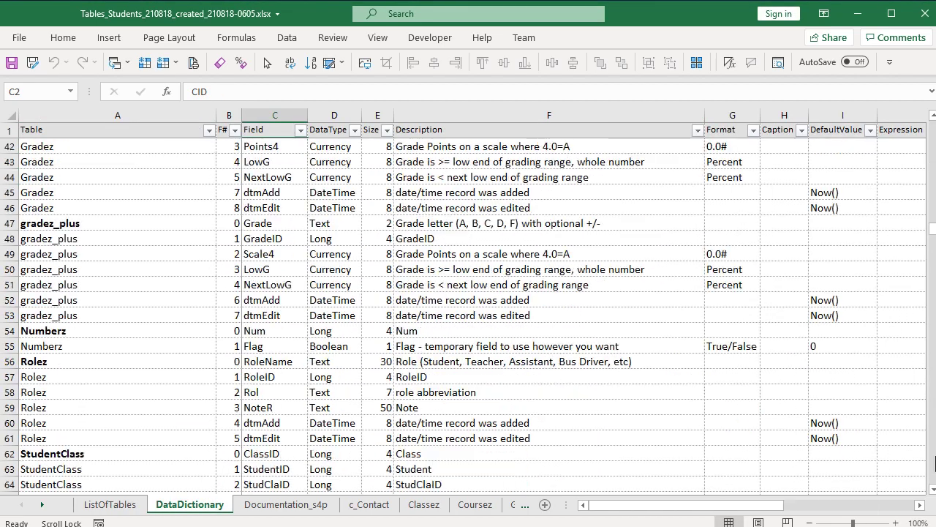
{"action": "left_click", "coordinate": [287, 504]}
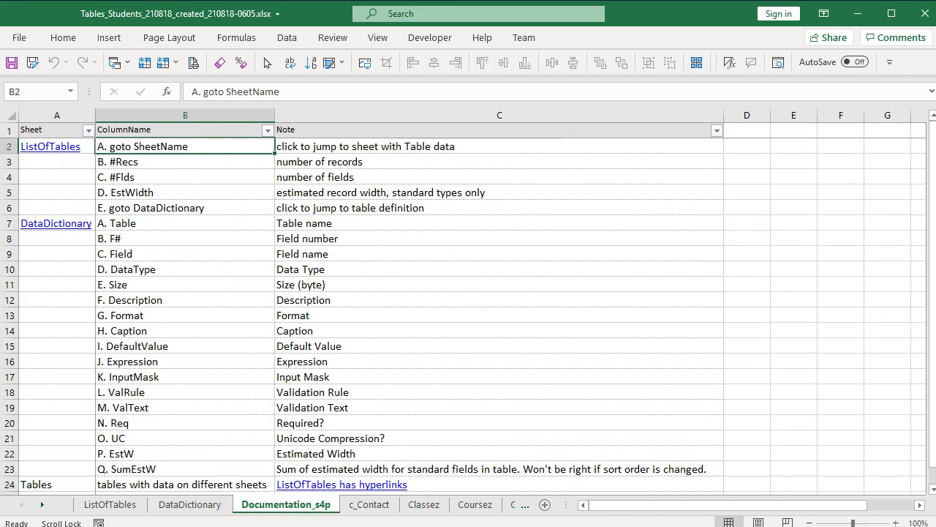
Bring up the list of all worksheets in the workbook and activate the first one, ListOfTables
{"action": "right_click", "coordinate": [42, 505]}
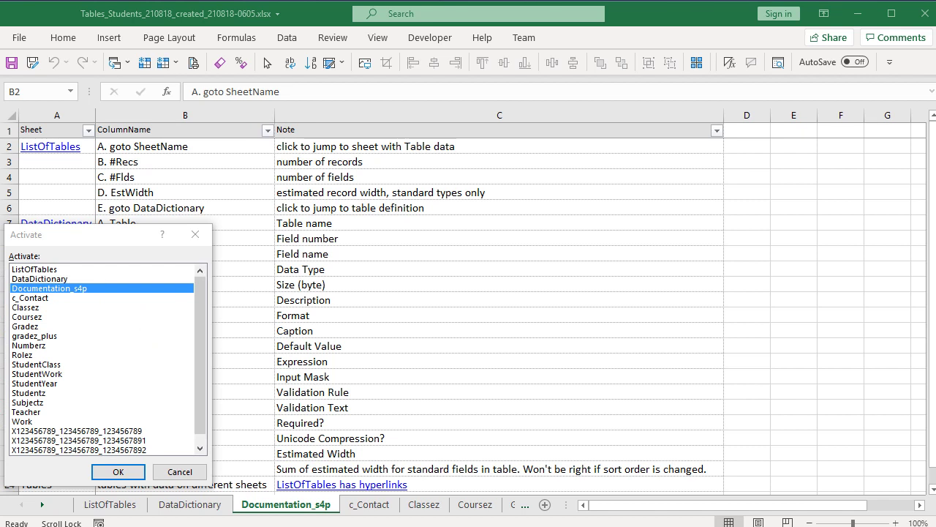
{"action": "key", "text": "Home"}
{"action": "key", "text": "Return"}
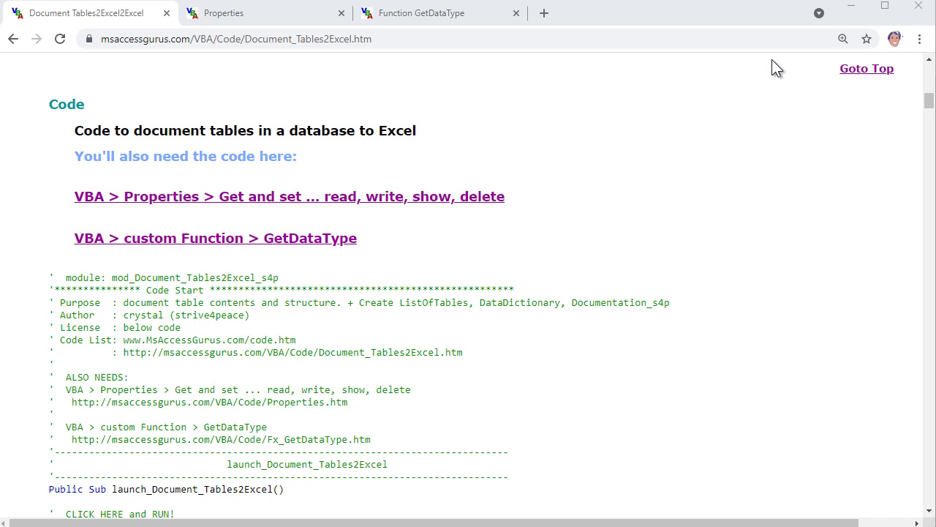
Switch to the Document_Tables2Excel page in the browser, go to the site's free tools list and open the Analyzer page
{"action": "left_click", "coordinate": [863, 68]}
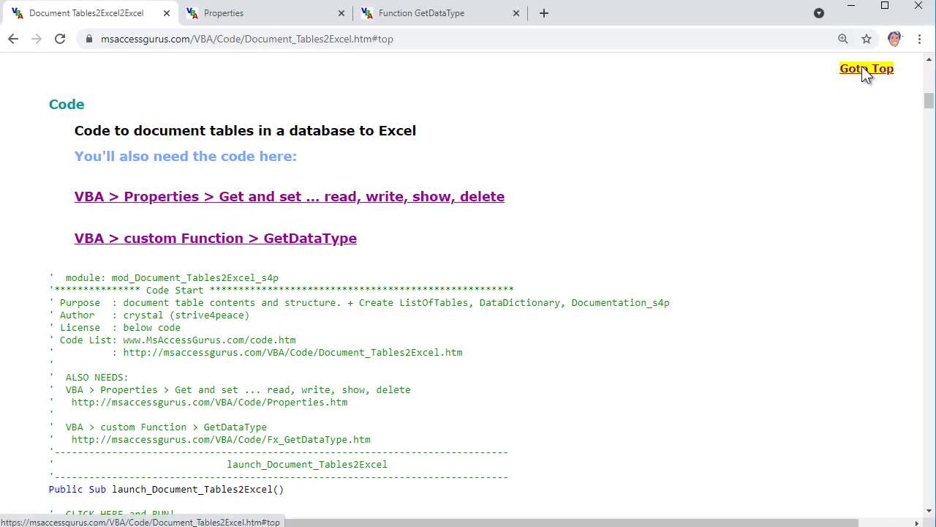
{"action": "left_click", "coordinate": [310, 404]}
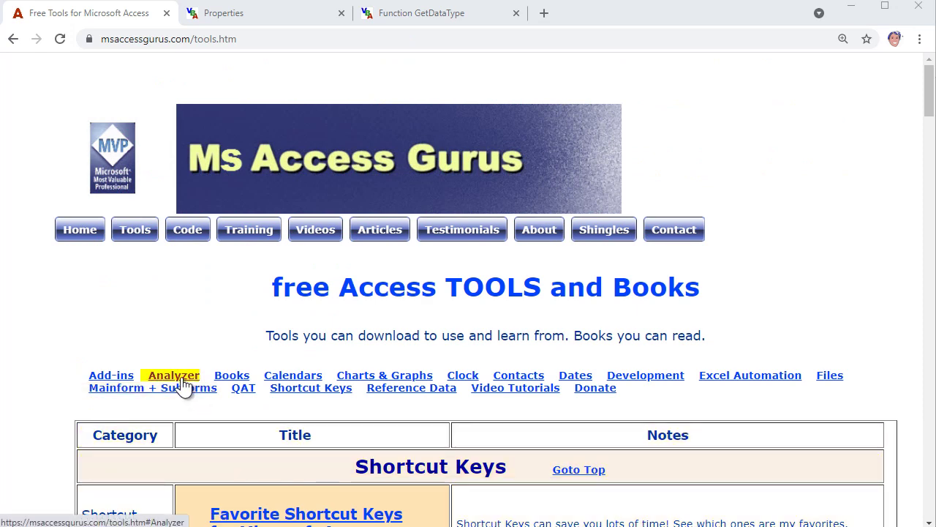
{"action": "left_click", "coordinate": [183, 386]}
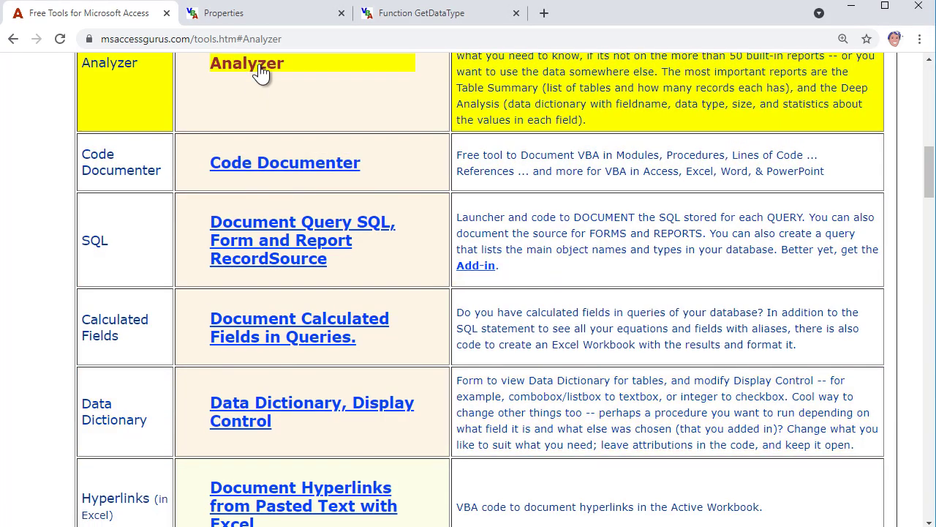
{"action": "left_click", "coordinate": [259, 70]}
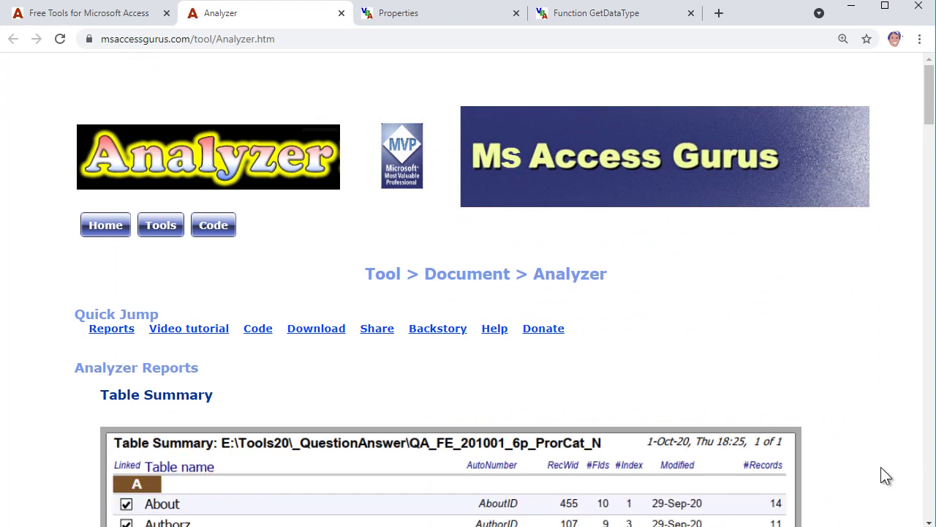
Examine the Analyzer page's Table Summary and Deep Analysis sample reports, its download section and its help information
{"action": "scroll", "coordinate": [882, 469], "scroll_direction": "down", "scroll_amount": 4}
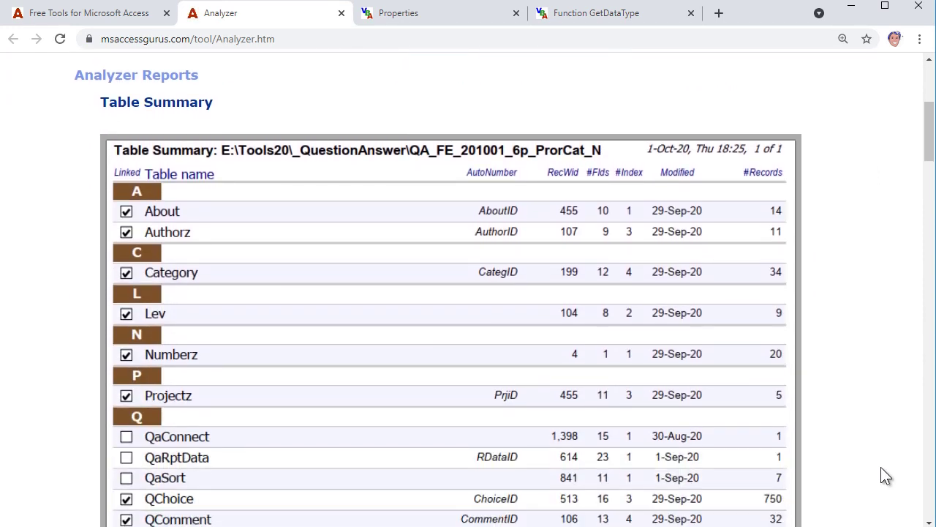
{"action": "scroll", "coordinate": [882, 469], "scroll_direction": "down", "scroll_amount": 10}
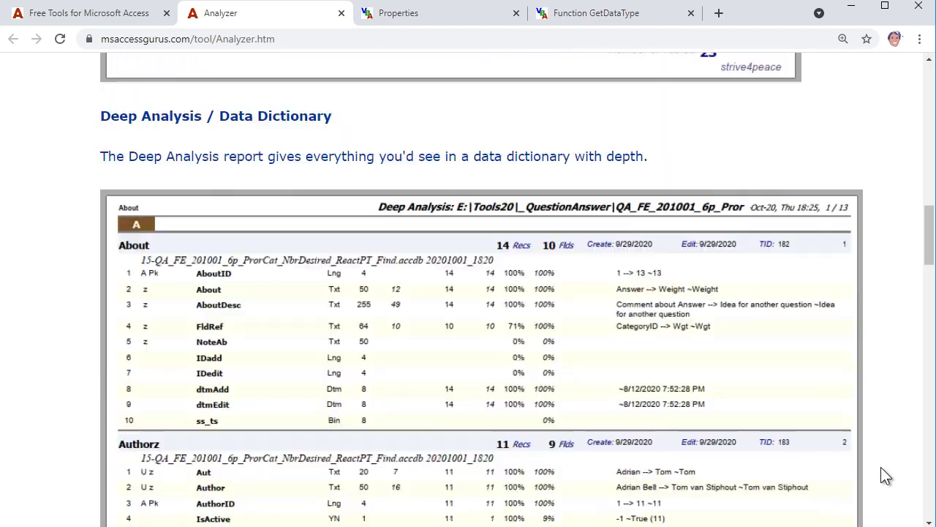
{"action": "scroll", "coordinate": [882, 468], "scroll_direction": "down", "scroll_amount": 2}
{"action": "scroll", "coordinate": [883, 474], "scroll_direction": "down", "scroll_amount": 15}
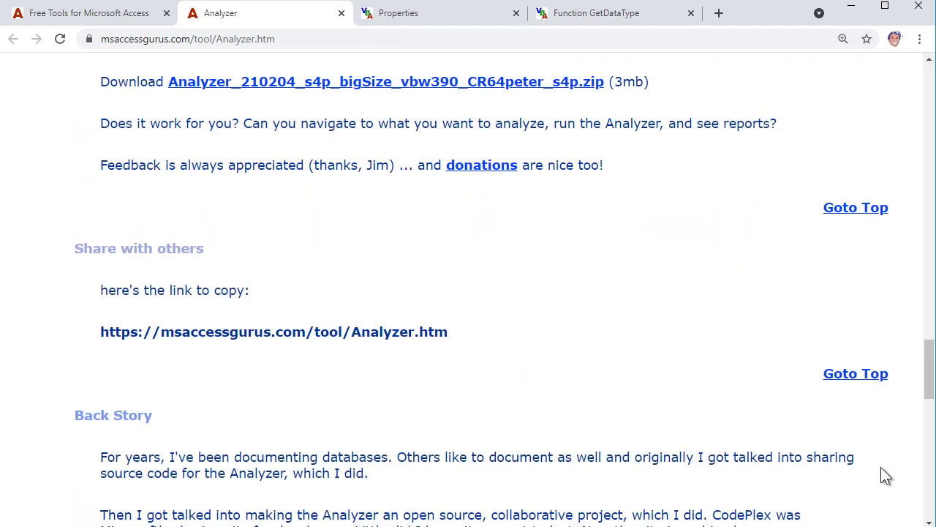
{"action": "scroll", "coordinate": [883, 474], "scroll_direction": "down", "scroll_amount": 5}
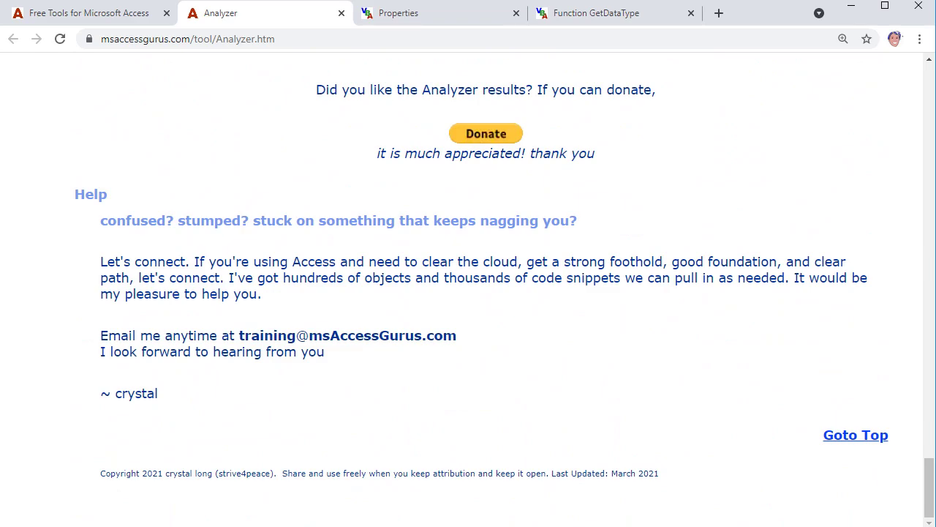